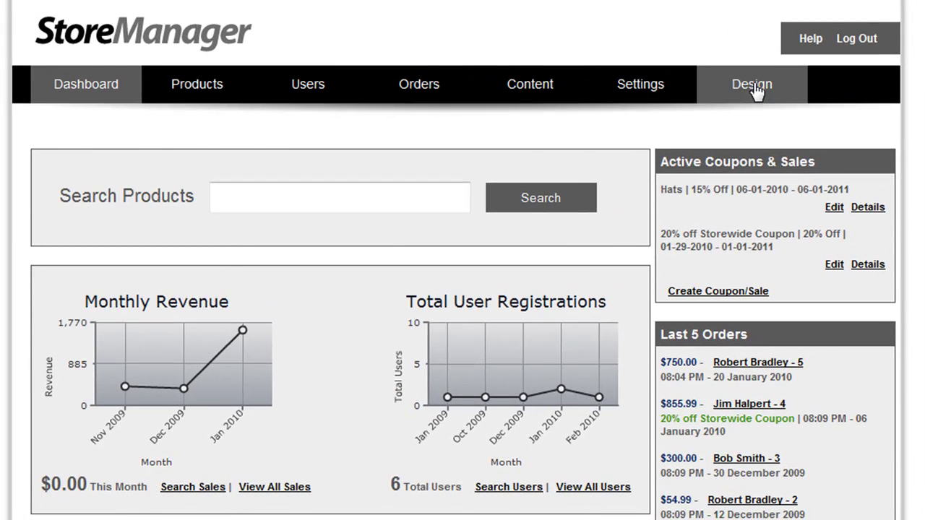
Open the Design section to list the store themes: Default, Crazy, Dark and Purple
{"action": "left_click", "coordinate": [754, 90]}
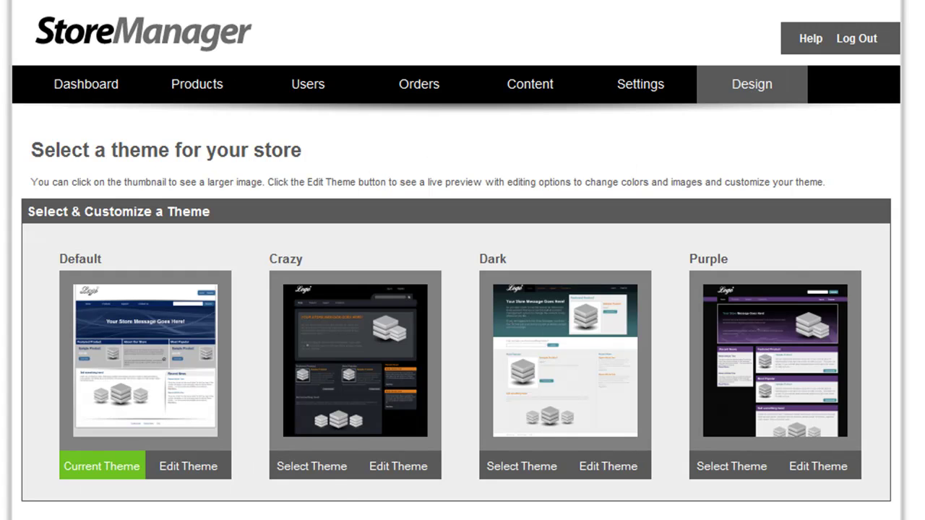
Apply the Crazy theme, preview its dark storefront, then go back to Manage Designs
{"action": "left_click", "coordinate": [320, 473]}
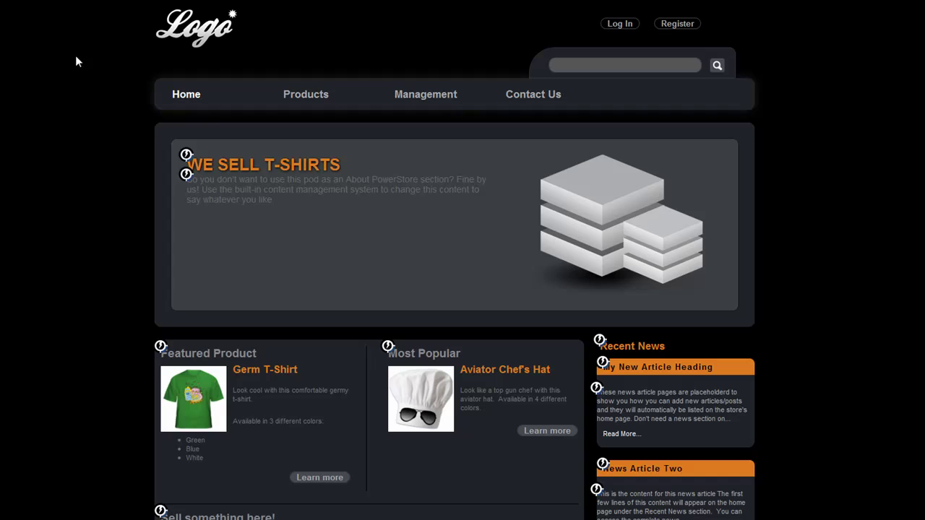
{"action": "left_click", "coordinate": [54, 6]}
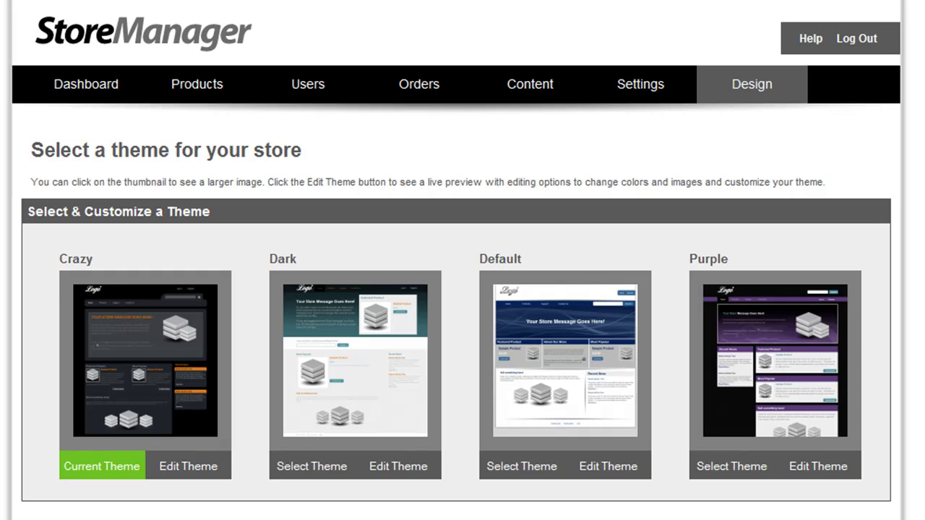
In the Crazy theme's live editor, shift the hue until Global Styles Heading 1 is #1F44DB
{"action": "left_click", "coordinate": [193, 484]}
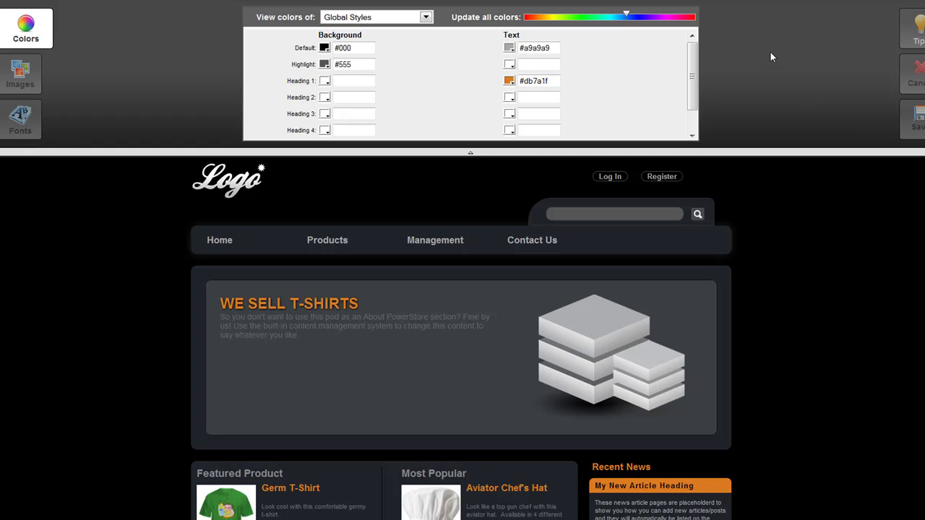
{"action": "left_click_drag", "start_coordinate": [628, 16], "coordinate": [541, 16]}
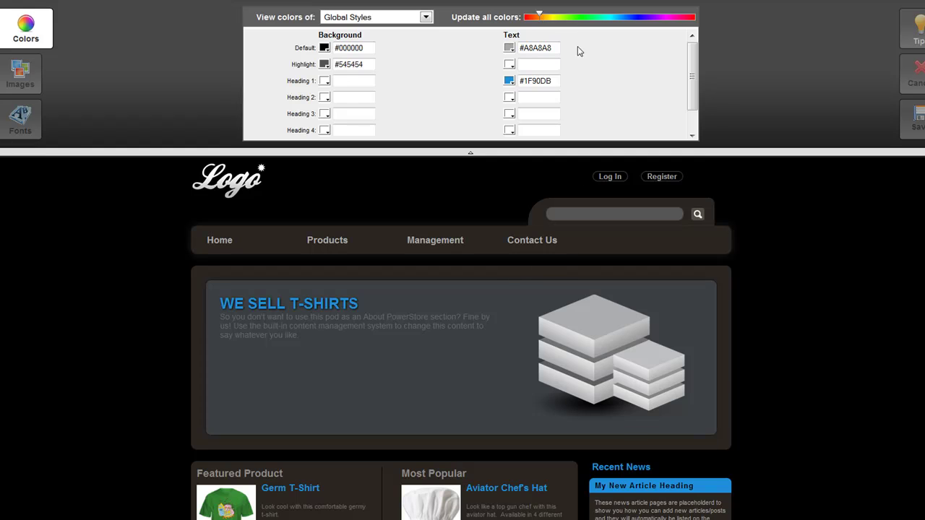
{"action": "left_click_drag", "start_coordinate": [549, 17], "coordinate": [568, 20]}
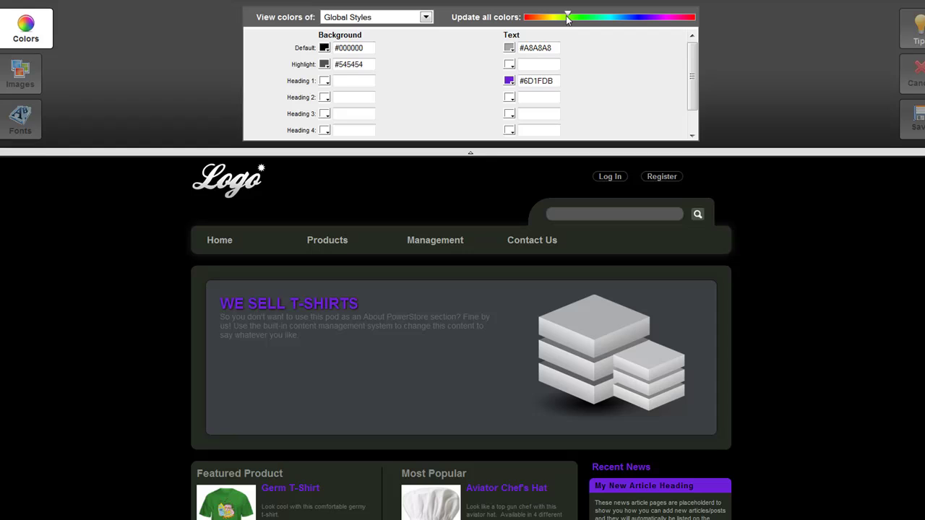
{"action": "left_click_drag", "start_coordinate": [568, 19], "coordinate": [549, 18]}
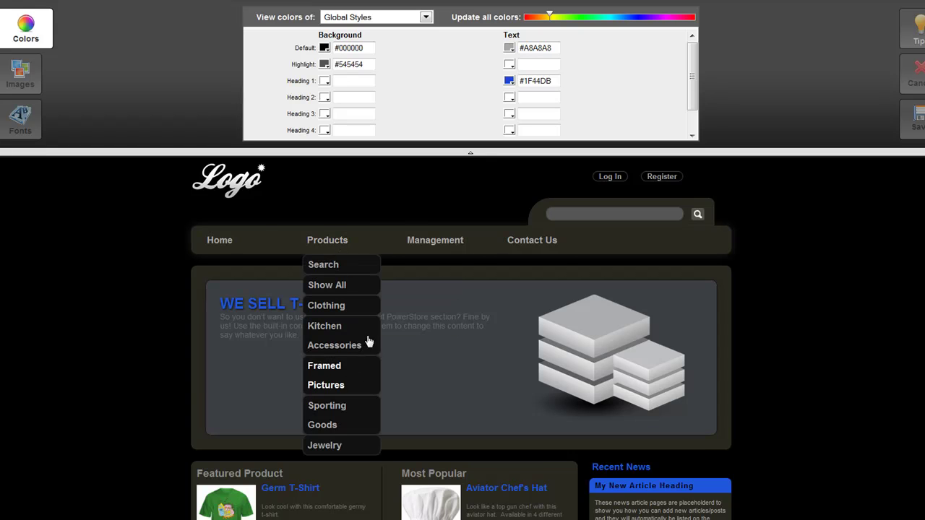
{"action": "mouse_move", "coordinate": [424, 246]}
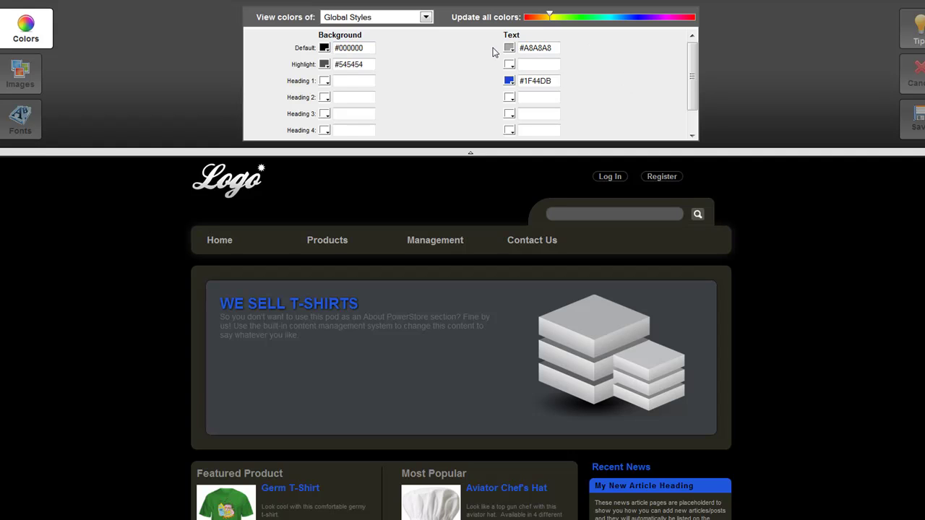
{"action": "left_click", "coordinate": [427, 19]}
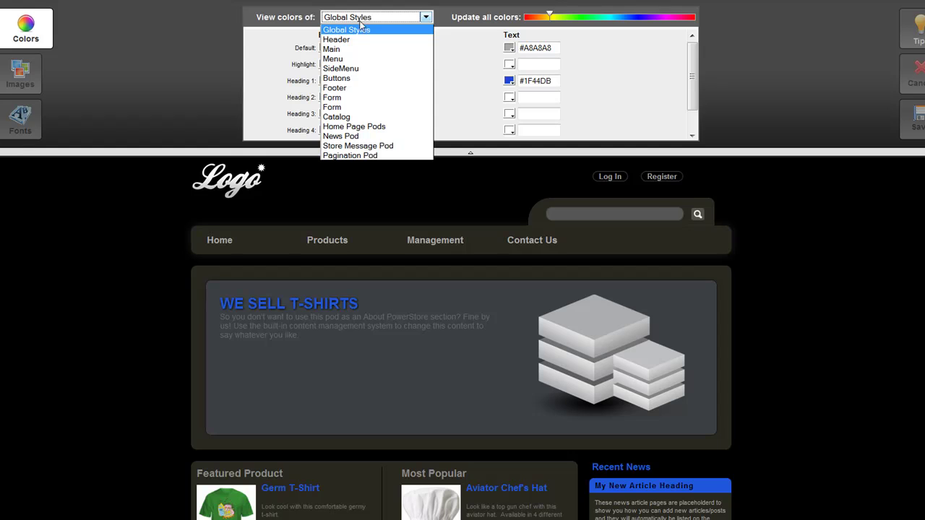
{"action": "left_click", "coordinate": [262, 41]}
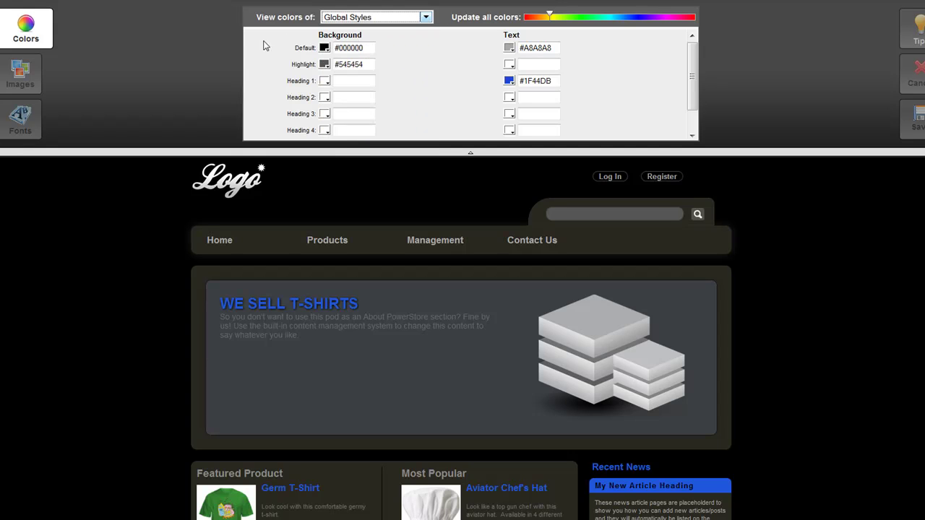
Switch the theme's image editing from Logo to the Background image
{"action": "left_click", "coordinate": [31, 75]}
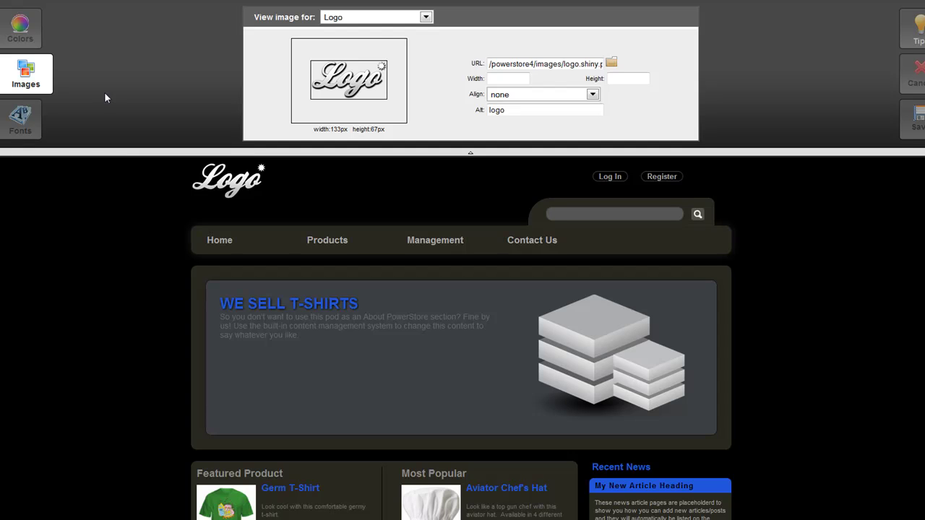
{"action": "left_click", "coordinate": [418, 18]}
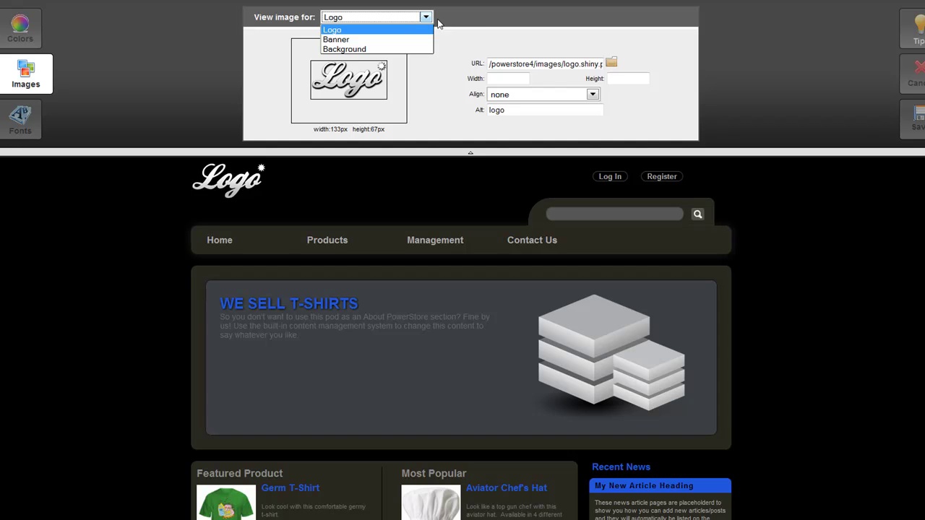
{"action": "left_click", "coordinate": [468, 29]}
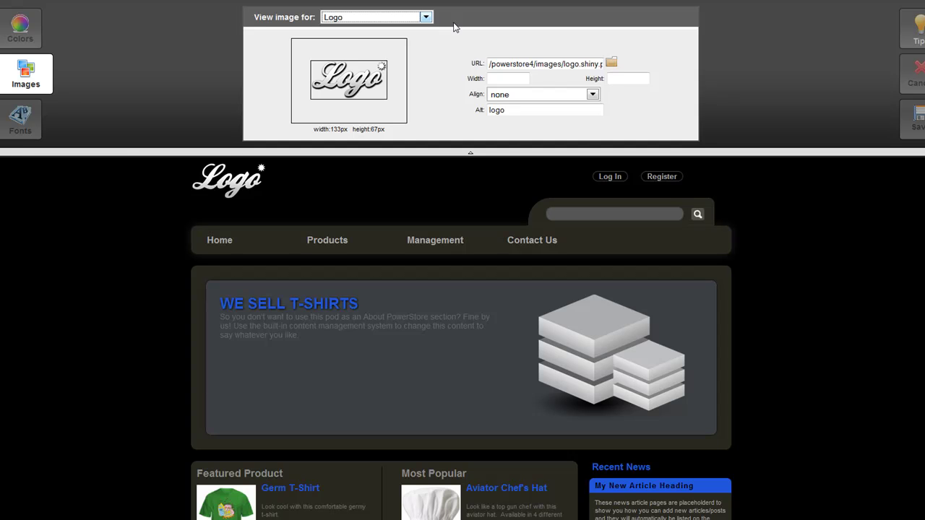
{"action": "left_click", "coordinate": [426, 17]}
{"action": "left_click", "coordinate": [406, 48]}
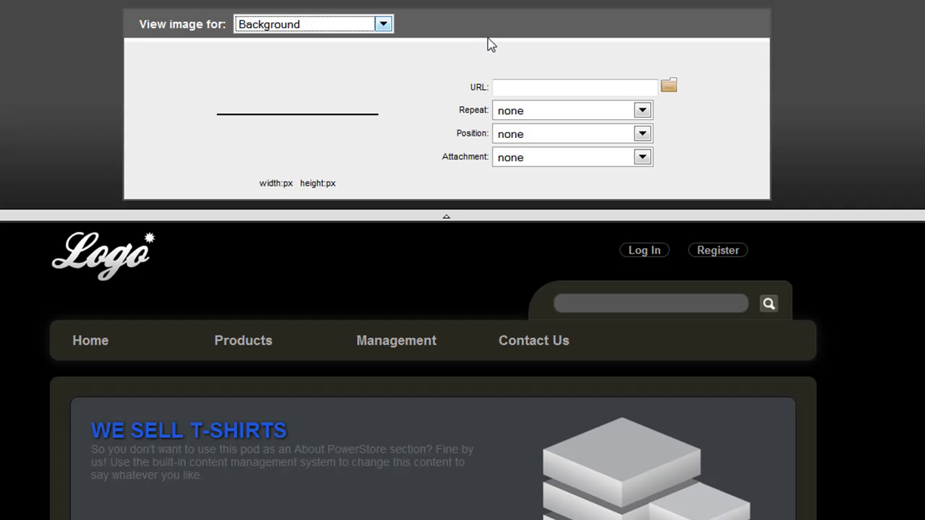
Set Homepage.png as the background with repeat-y and center position
{"action": "left_click", "coordinate": [668, 86]}
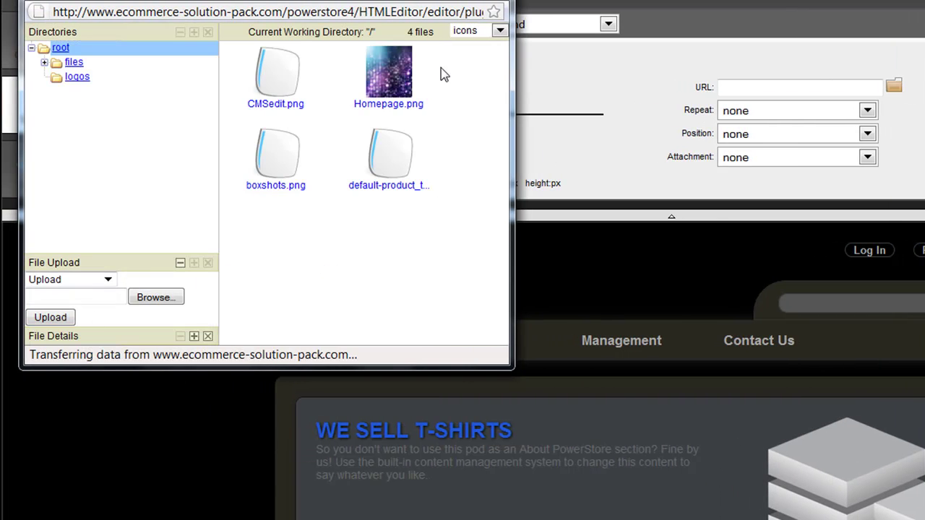
{"action": "double_click", "coordinate": [390, 73]}
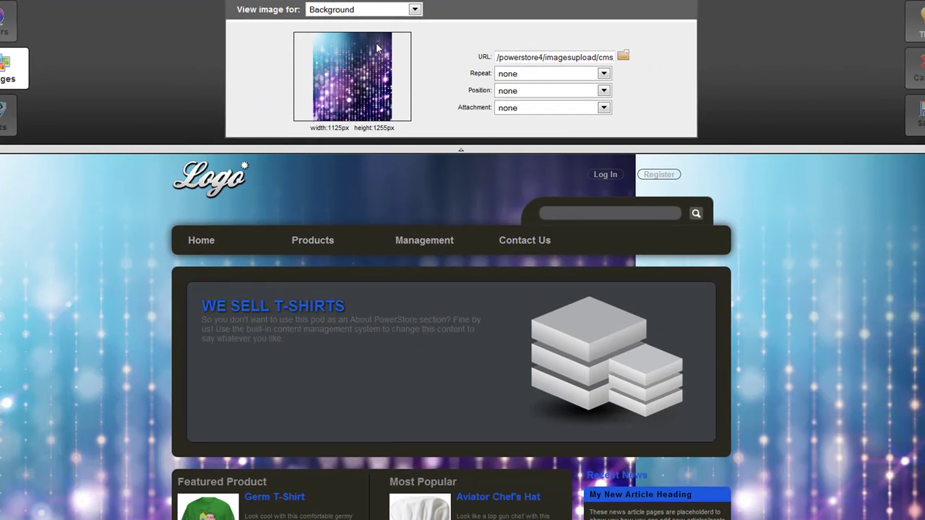
{"action": "left_click", "coordinate": [566, 81]}
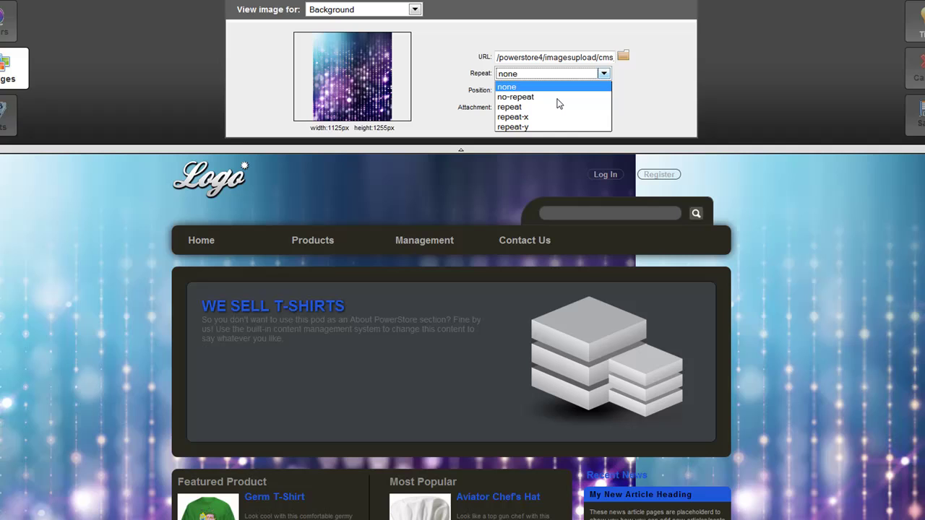
{"action": "left_click", "coordinate": [543, 125]}
{"action": "key", "text": "Tab"}
{"action": "key", "text": "c"}
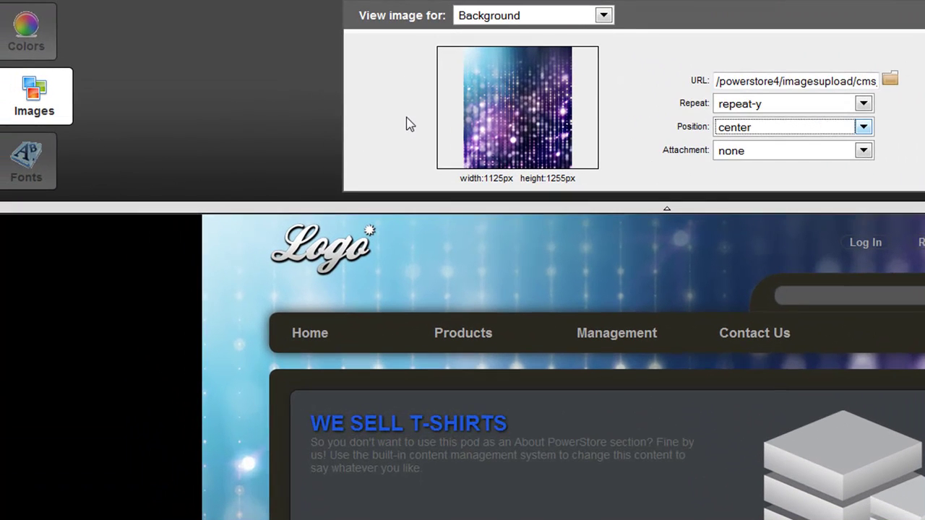
Set the Global Styles default font face to Verdana, Geneva, sans-serif, replacing a trial Courier New
{"action": "left_click", "coordinate": [38, 175]}
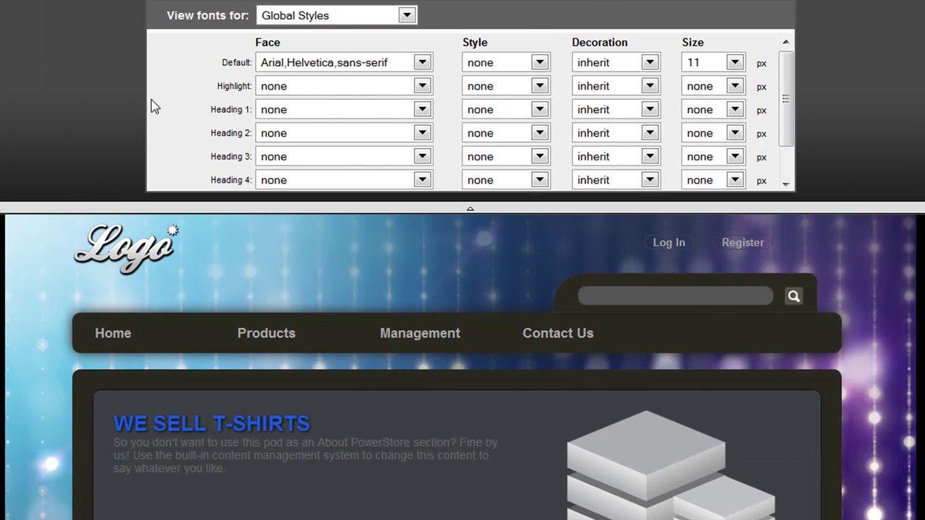
{"action": "left_click", "coordinate": [334, 64]}
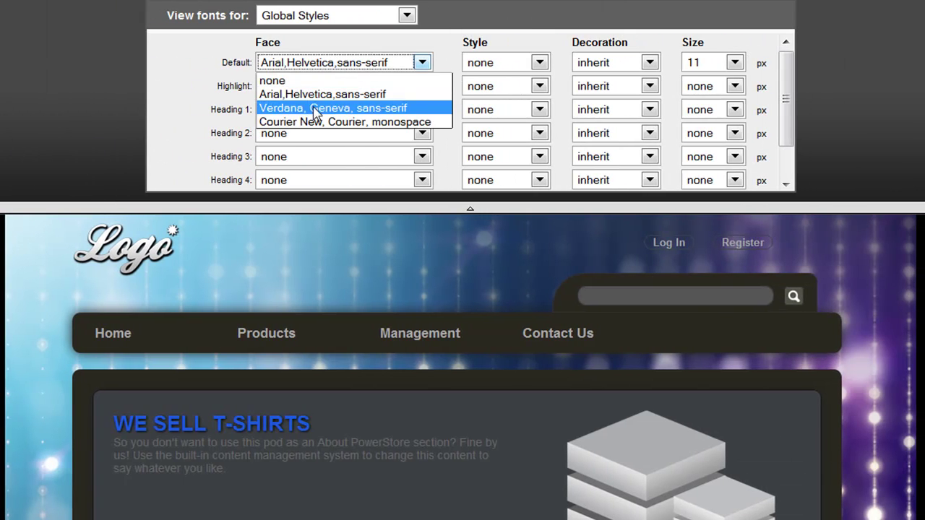
{"action": "left_click", "coordinate": [311, 120]}
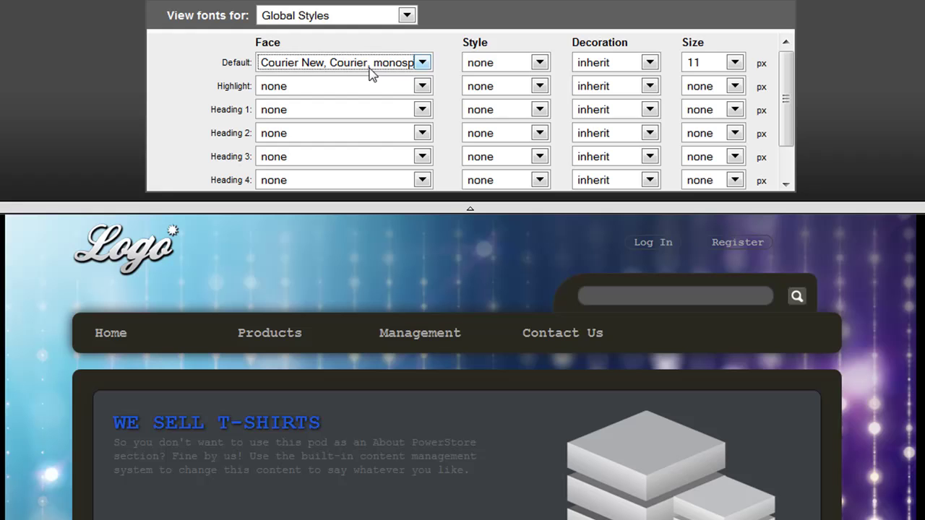
{"action": "left_click", "coordinate": [377, 63]}
{"action": "left_click", "coordinate": [354, 107]}
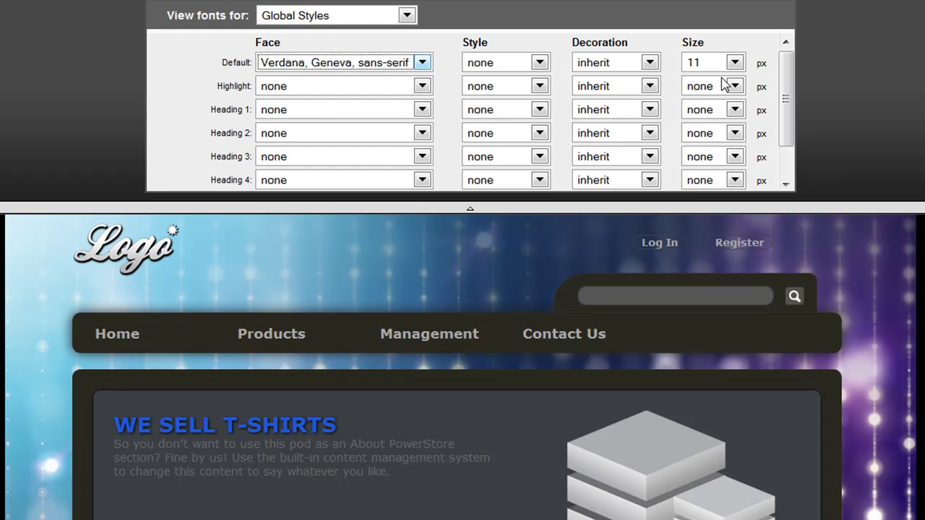
{"action": "left_click", "coordinate": [407, 15]}
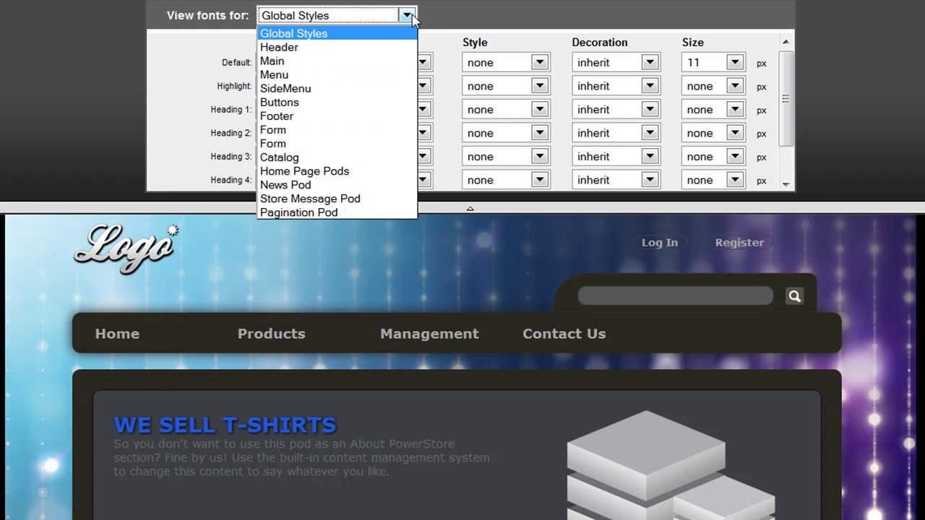
{"action": "left_click", "coordinate": [408, 15]}
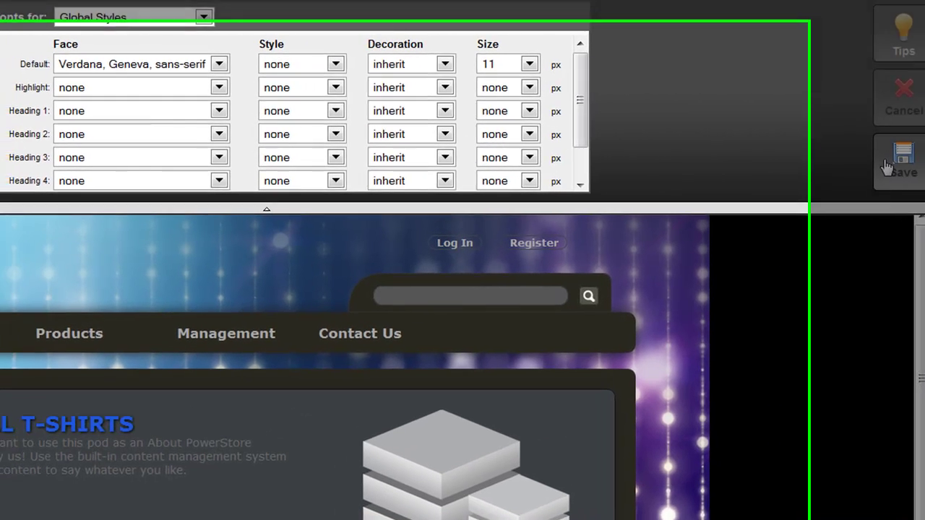
Save the edited theme under the name 'My Custom Theme' and publish it
{"action": "left_click", "coordinate": [894, 161]}
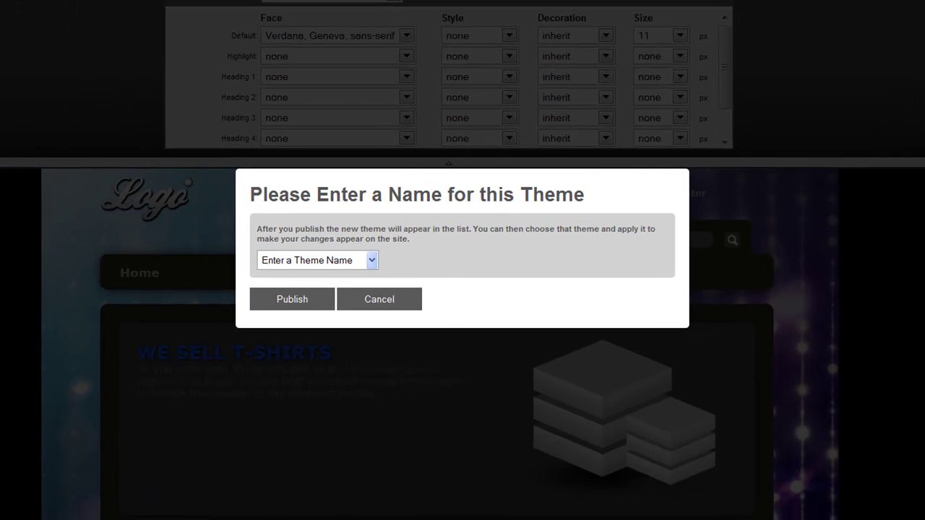
{"action": "left_click_drag", "start_coordinate": [354, 260], "coordinate": [216, 257]}
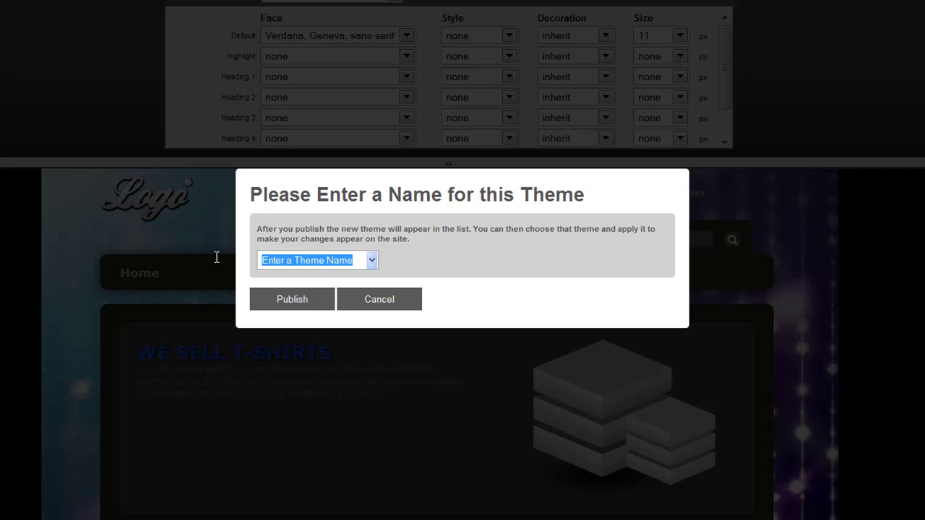
{"action": "type", "text": "My"}
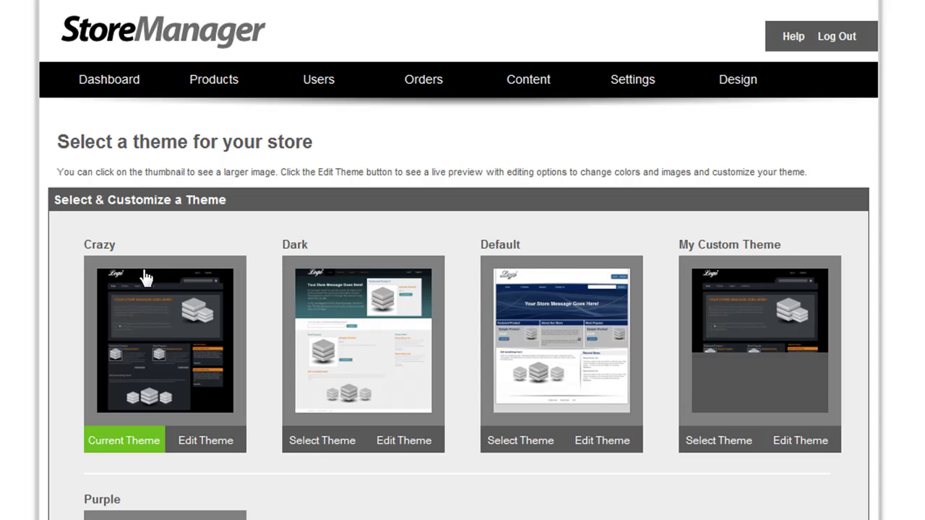
{"action": "left_click_drag", "start_coordinate": [783, 245], "coordinate": [679, 246]}
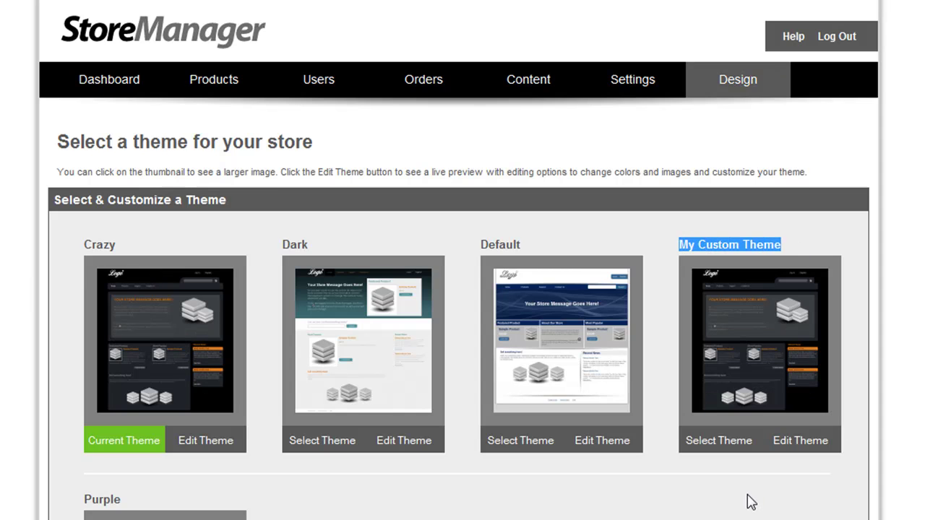
Choose My Custom Theme in the theme list as the active store theme
{"action": "left_click", "coordinate": [737, 452]}
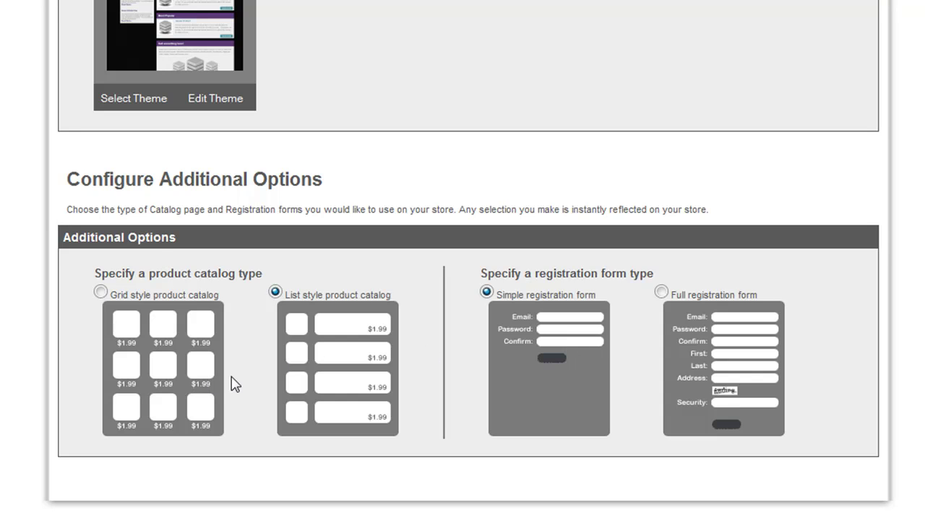
{"action": "scroll", "coordinate": [235, 384], "scroll_direction": "up", "scroll_amount": 5}
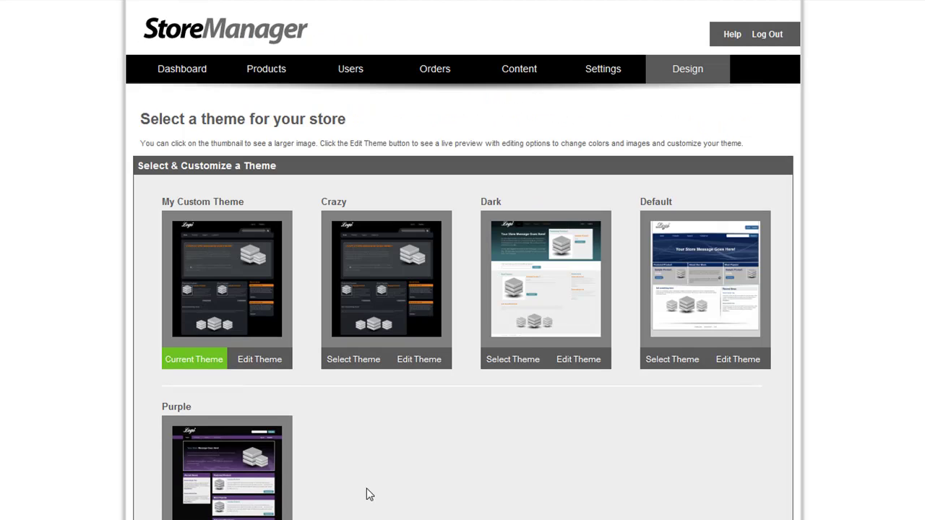